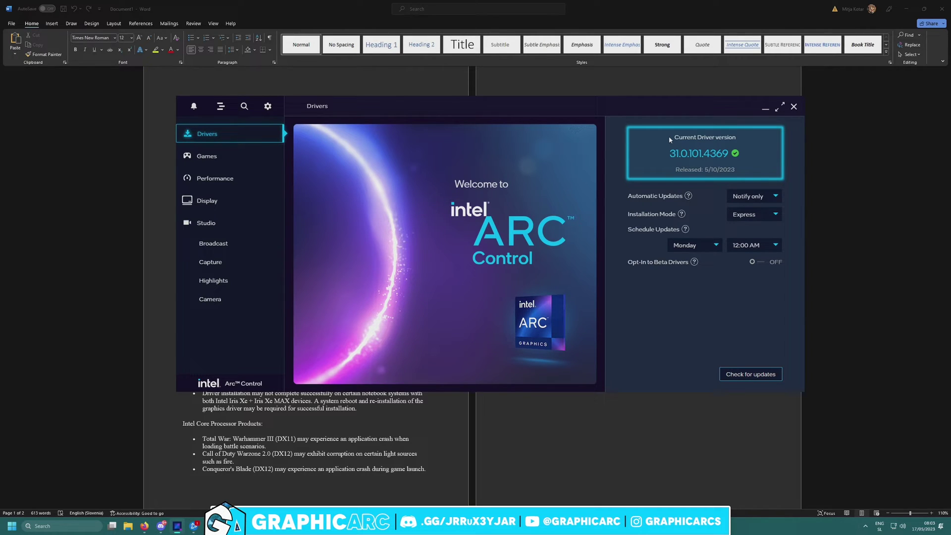
Drag the Arc Control window to the right side, beside the Word release notes.
drag(285, 106, 594, 99)
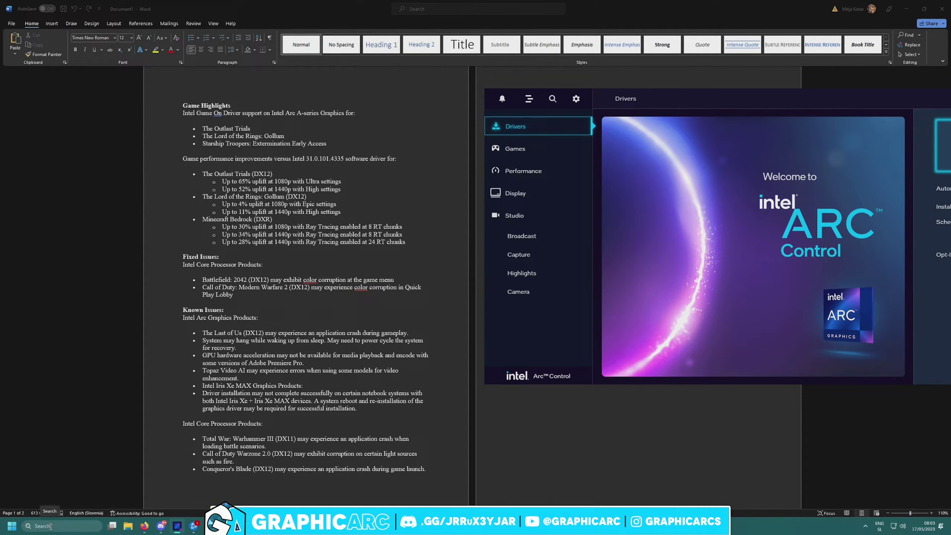
click(51, 526)
text(minecraft)
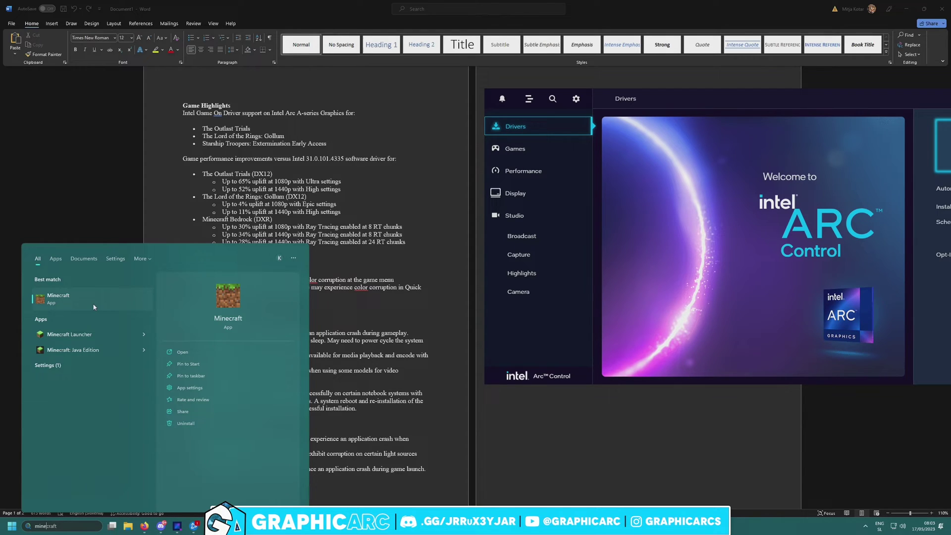
click(266, 200)
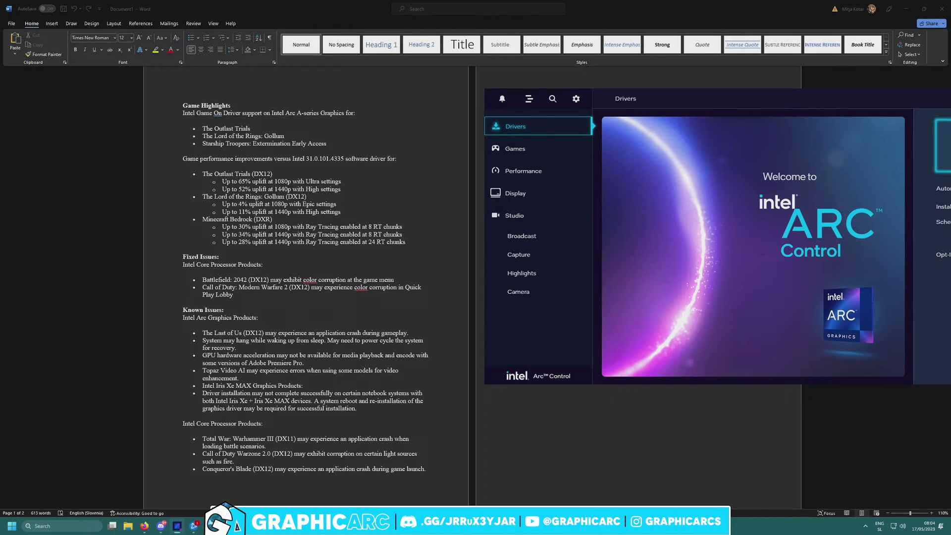
Find Battle.net through Windows search and launch Call of Duty: Modern Warfare II.
click(59, 527)
text(battle.net)
click(75, 301)
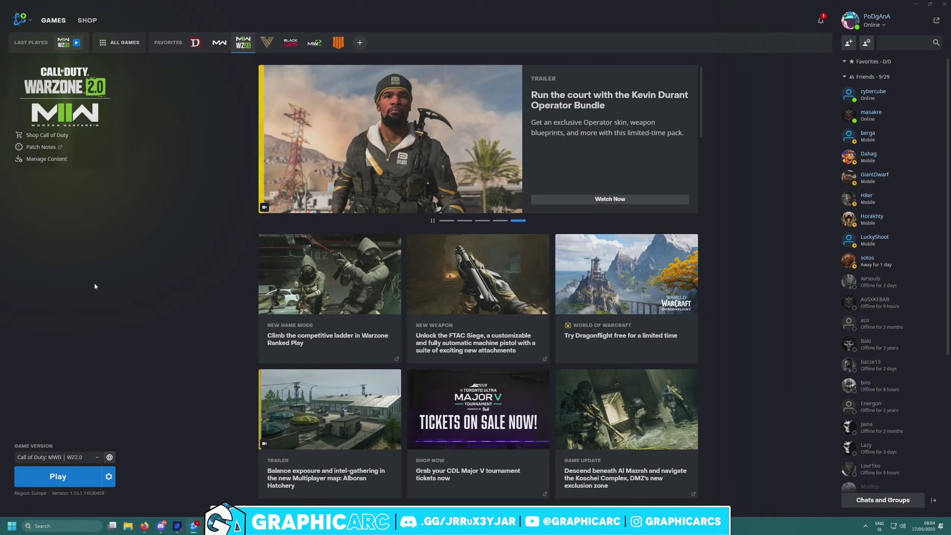
click(55, 485)
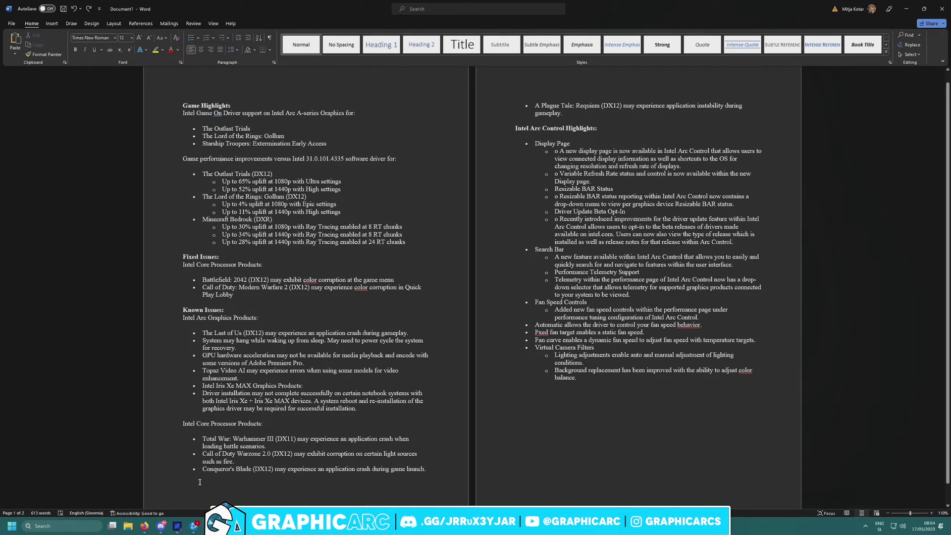
Bring the Word release notes back to the front.
click(177, 526)
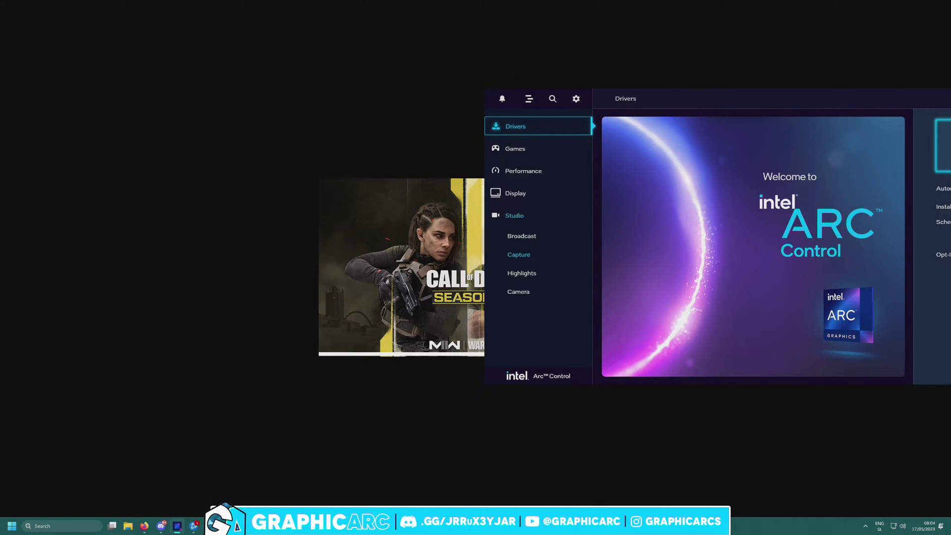
click(200, 511)
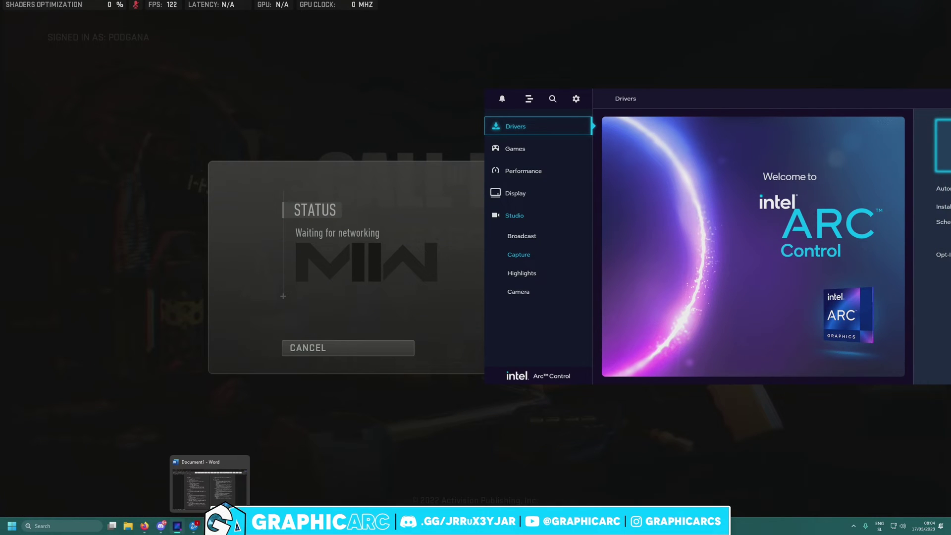
click(211, 483)
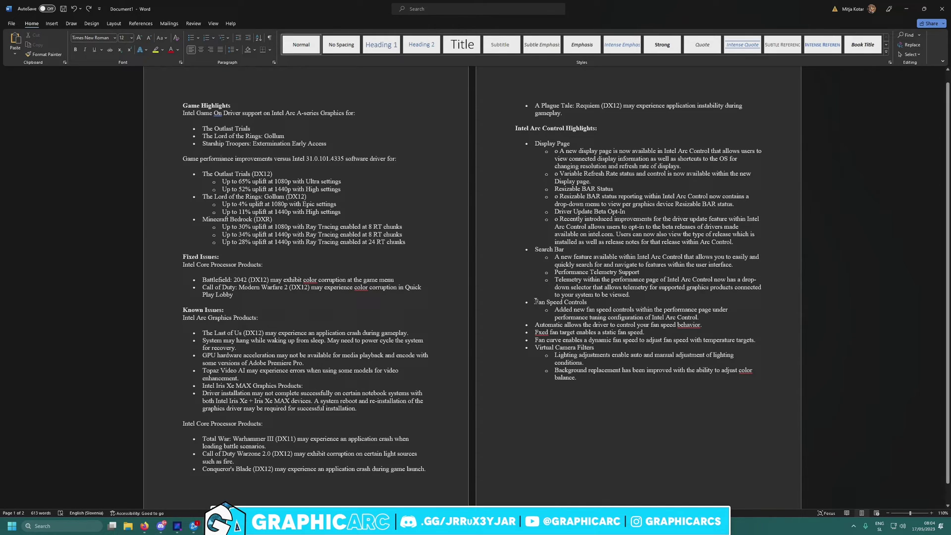
drag(534, 302, 598, 316)
click(661, 313)
drag(559, 214, 583, 212)
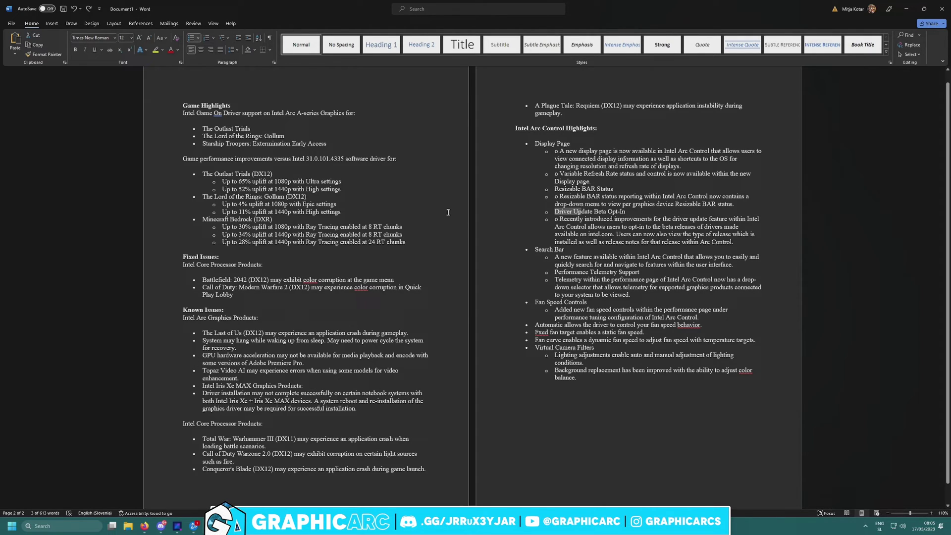
key(alt+i)
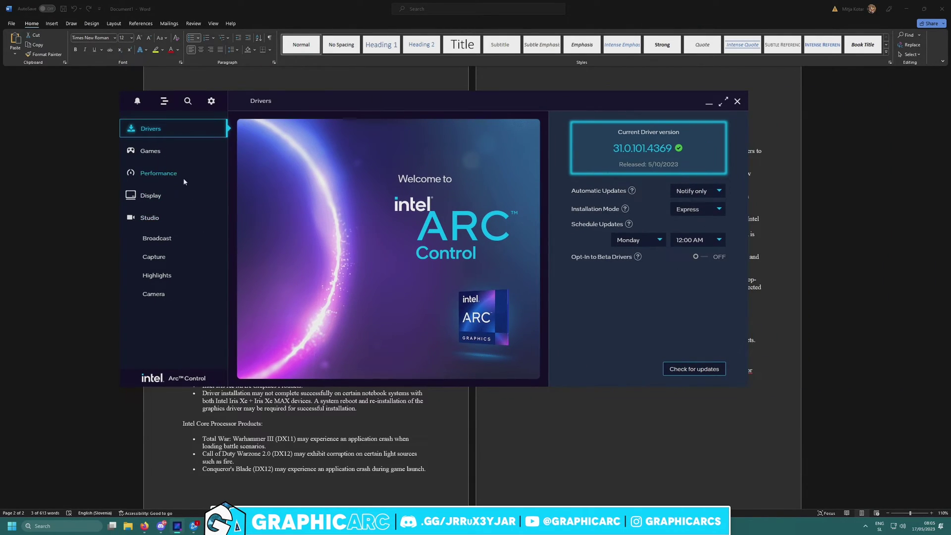
On the Display page, confirm Variable Refresh Rate is Enabled and check its Fullscreen mode.
click(189, 179)
click(172, 193)
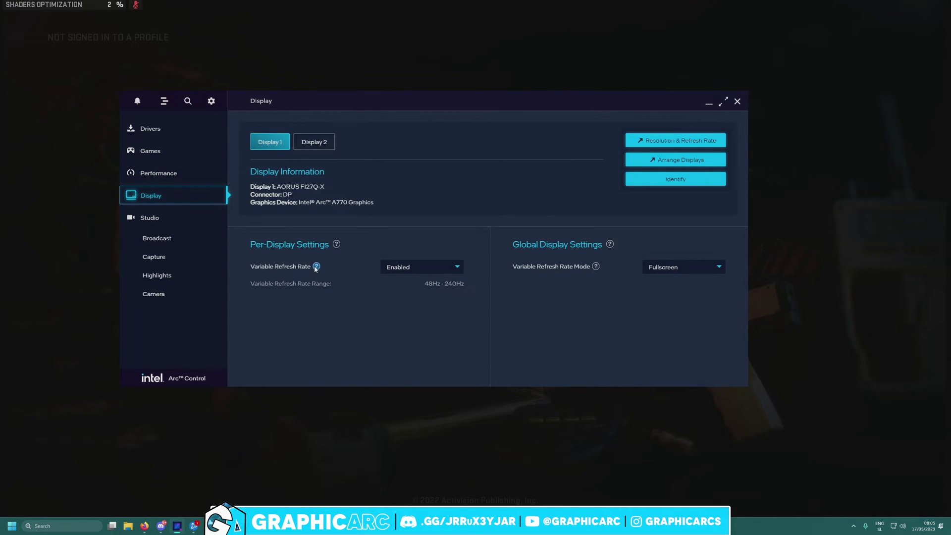
mouse_move(316, 267)
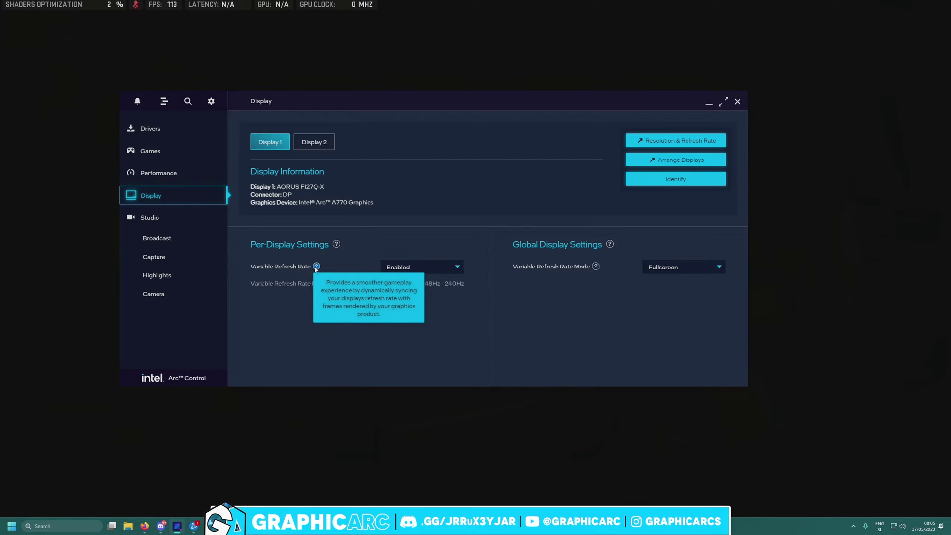
click(424, 267)
click(425, 267)
click(669, 270)
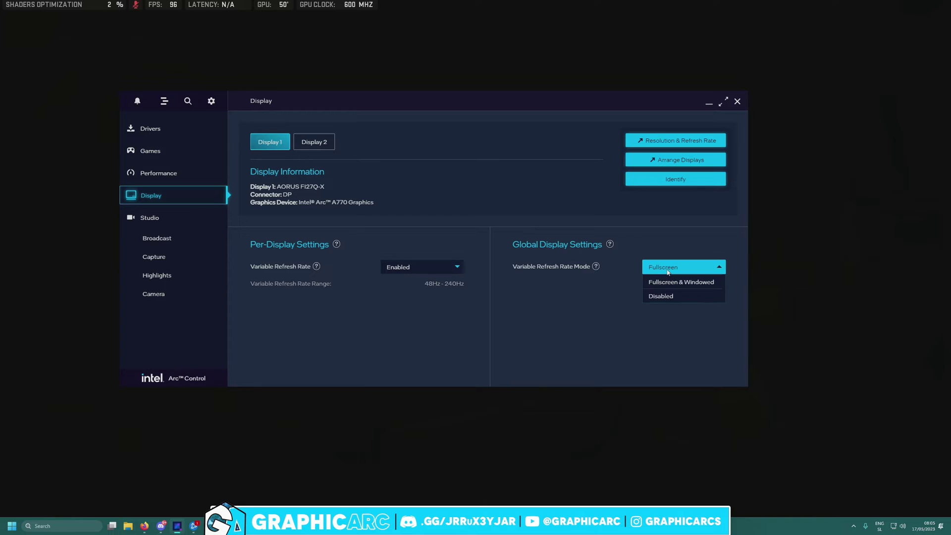
click(674, 242)
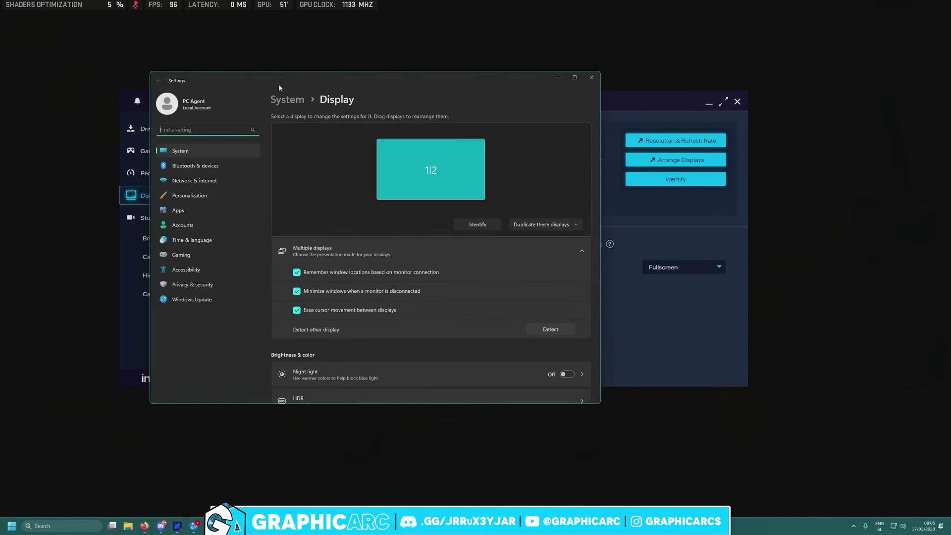
click(283, 99)
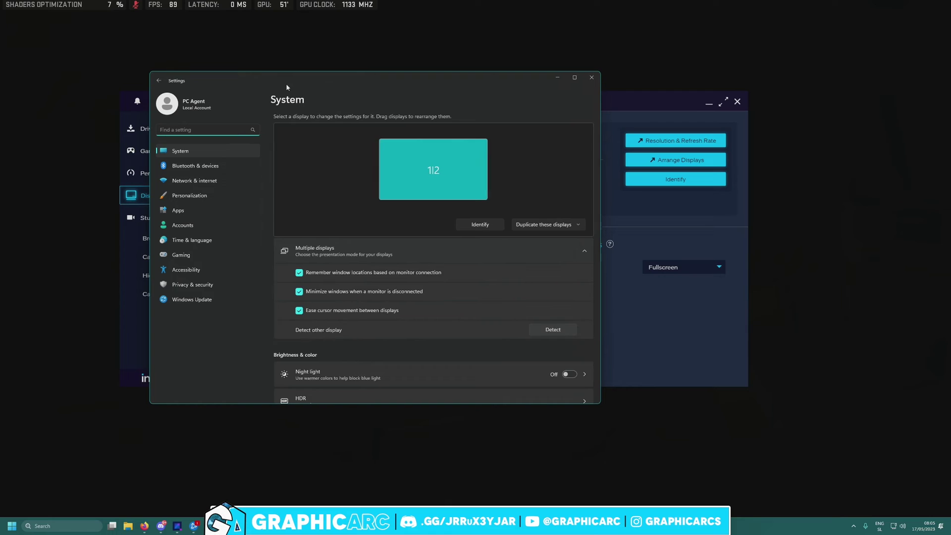
click(592, 77)
click(305, 141)
click(305, 142)
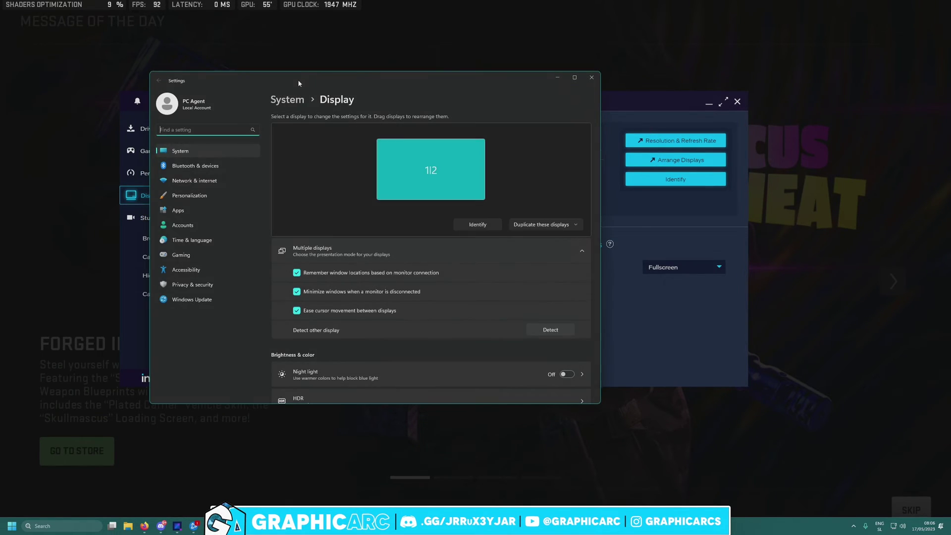
scroll(411, 213, down, 5)
scroll(410, 213, up, 2)
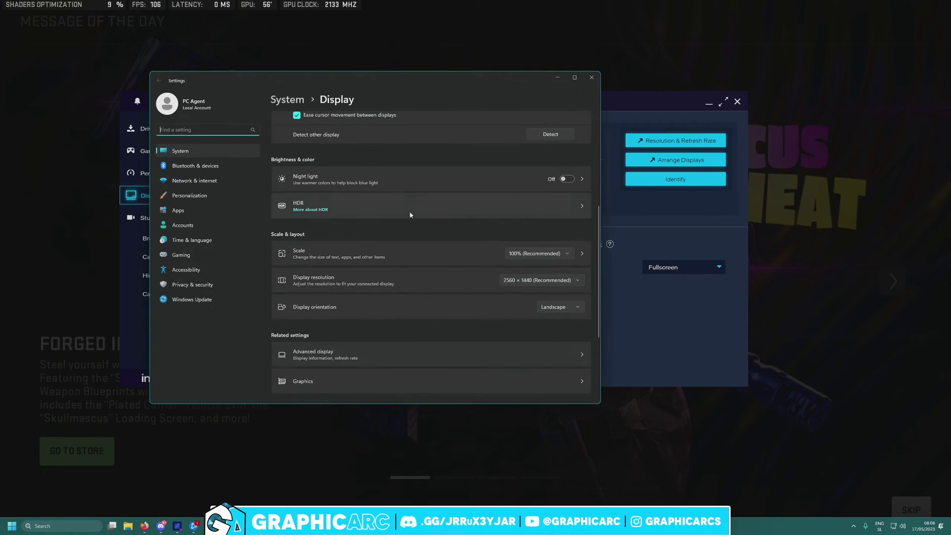
scroll(404, 218, down, 3)
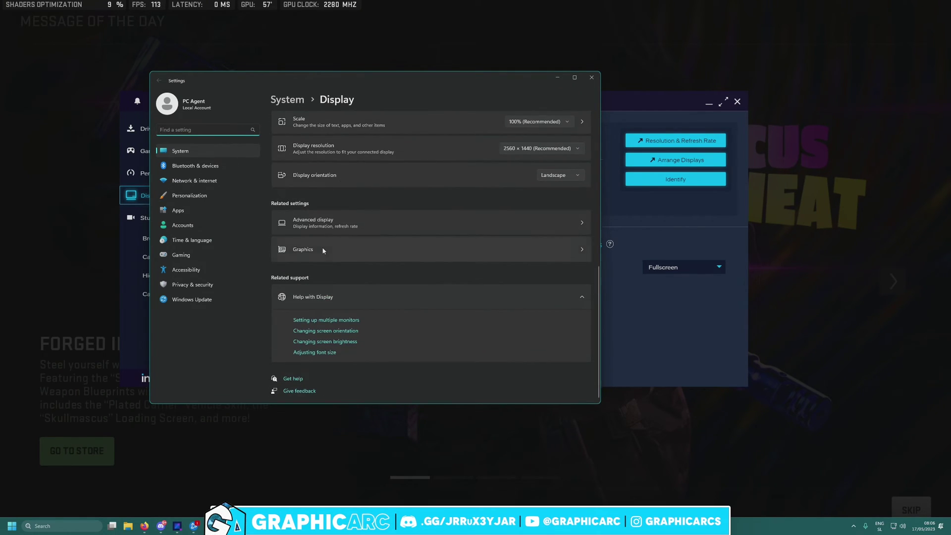
click(382, 249)
key(alt+F4)
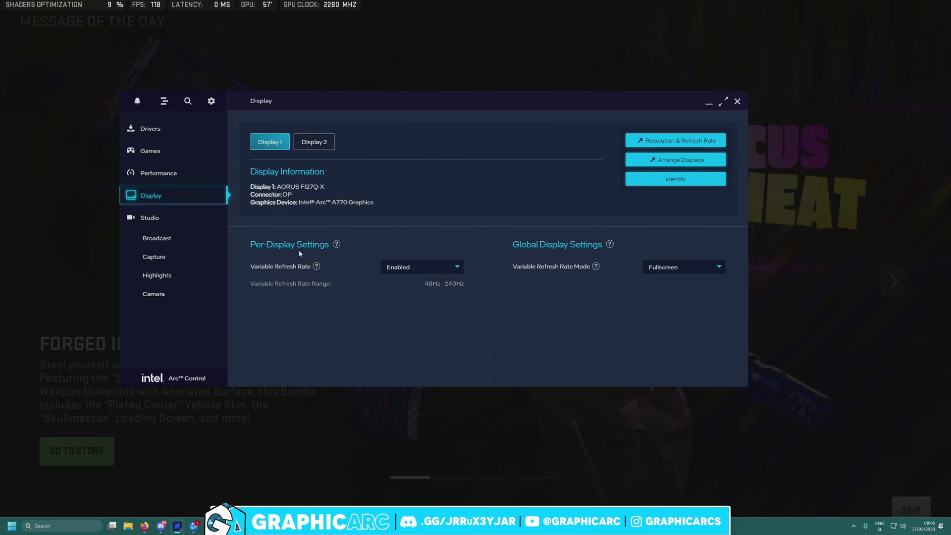
Go to the Performance page and open the Performance Tuning configuration panel.
click(175, 176)
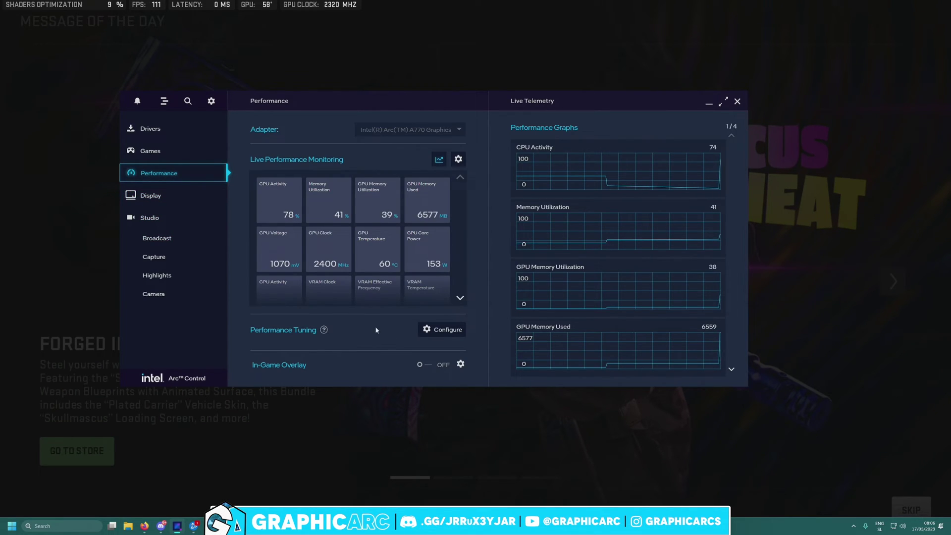
scroll(385, 259, down, 1)
scroll(421, 265, up, 1)
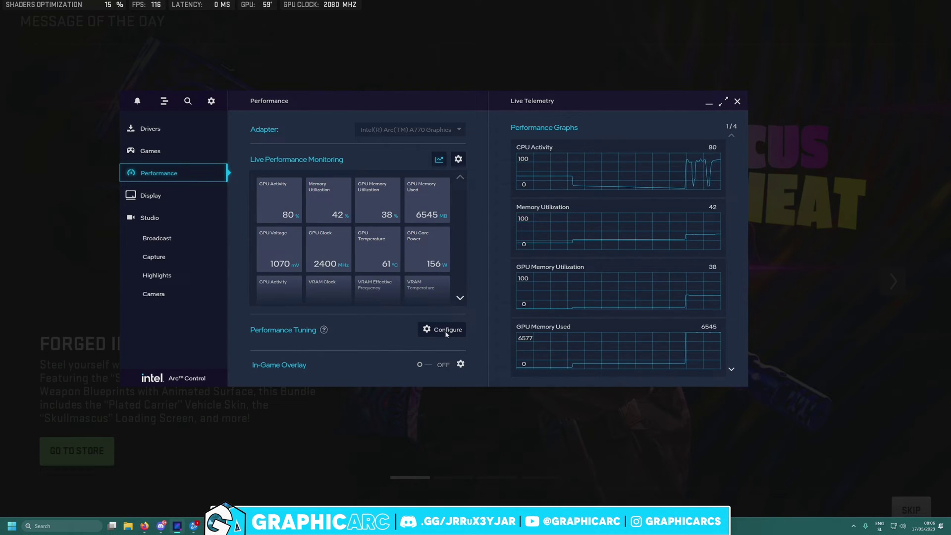
scroll(436, 269, down, 2)
scroll(367, 251, up, 2)
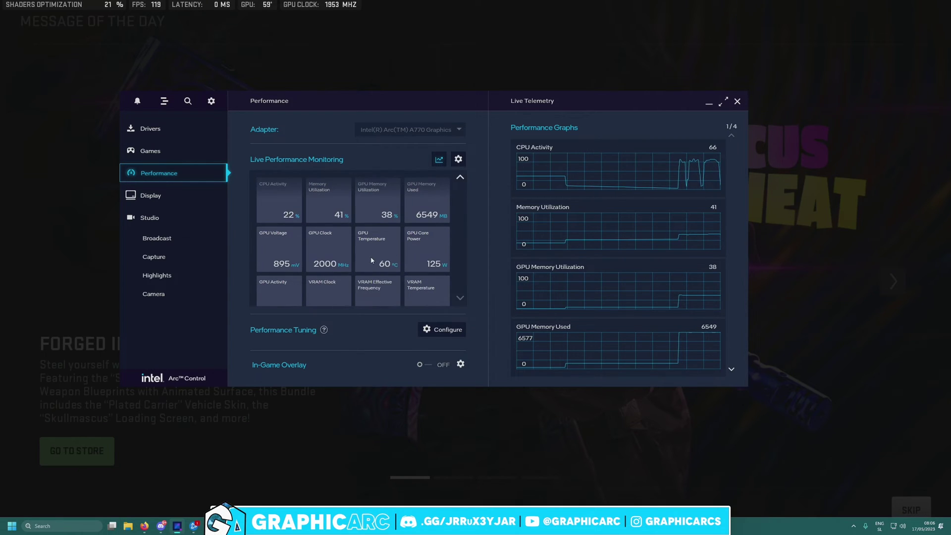
scroll(371, 260, down, 2)
scroll(423, 276, up, 2)
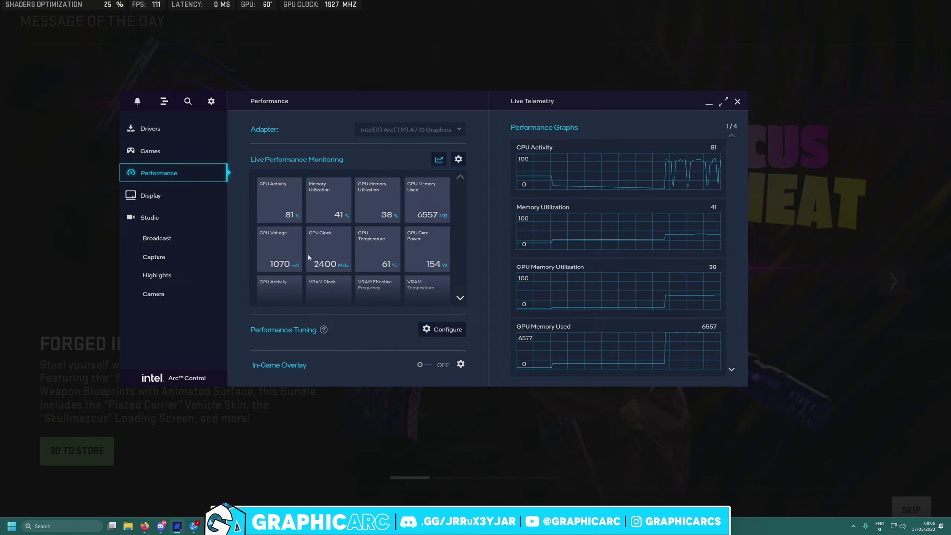
scroll(308, 256, down, 2)
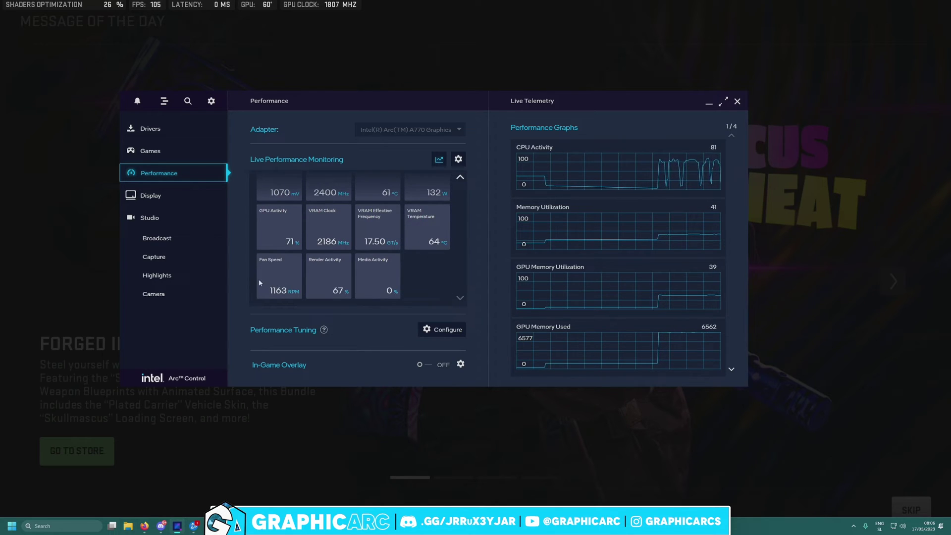
click(442, 330)
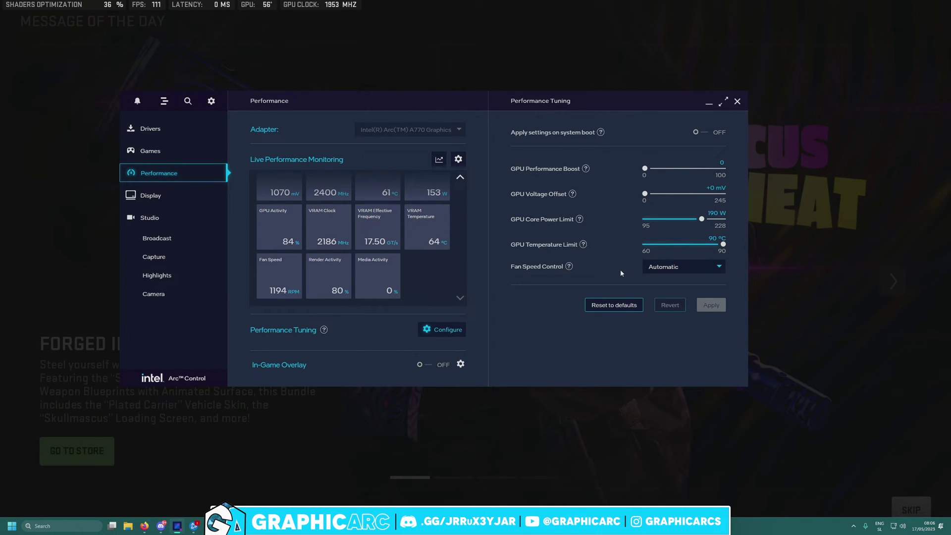
Change Fan Speed Control from Automatic to Fan Curve.
click(659, 268)
click(679, 287)
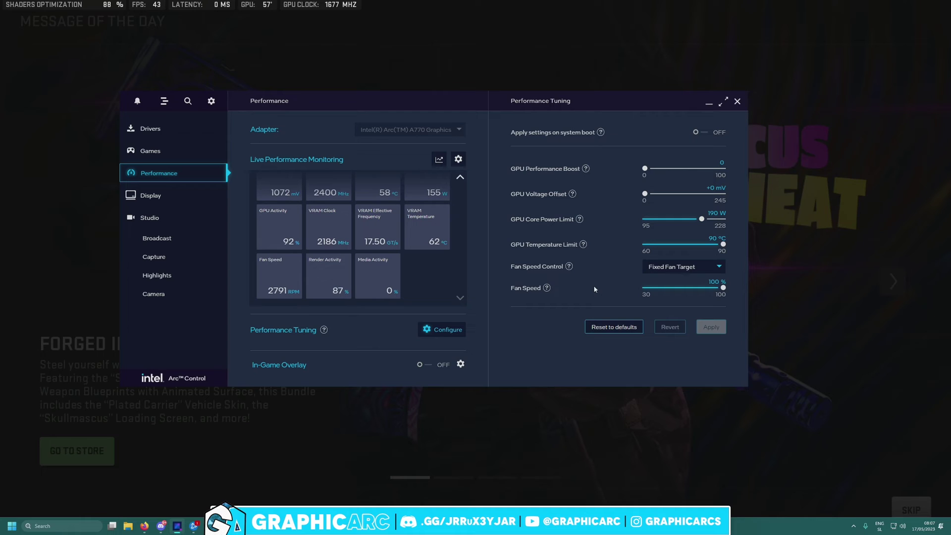
click(677, 267)
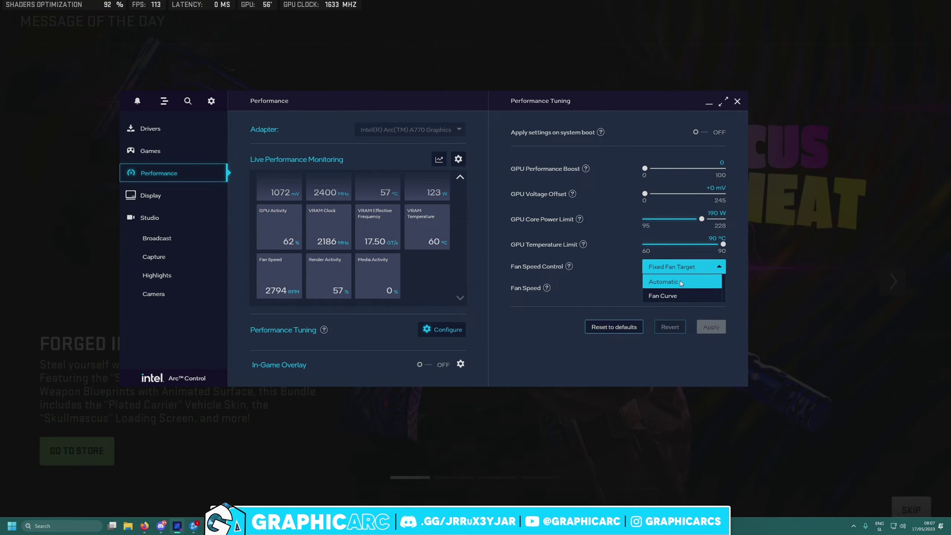
click(670, 296)
click(684, 269)
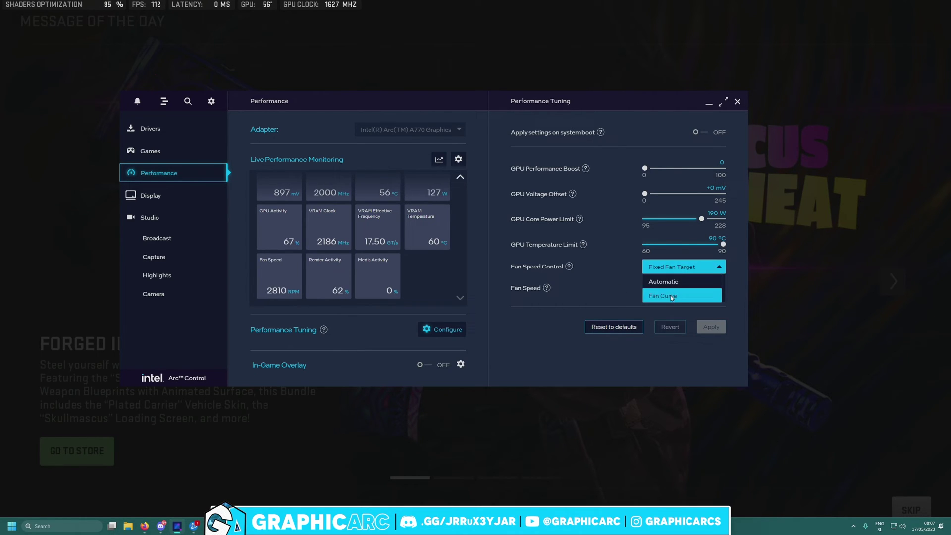
click(670, 295)
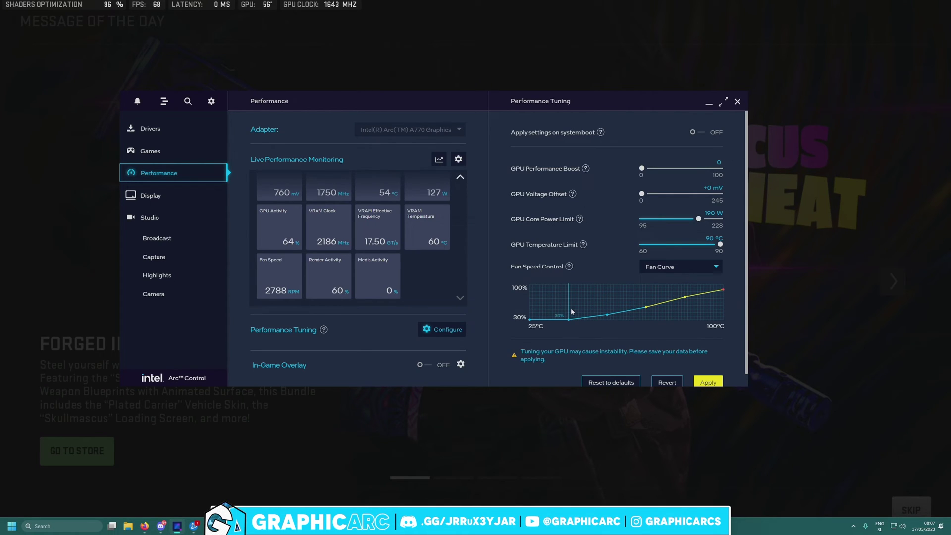
Apply the fan curve, raise the 30°C point to 88%, and close Arc Control.
click(709, 382)
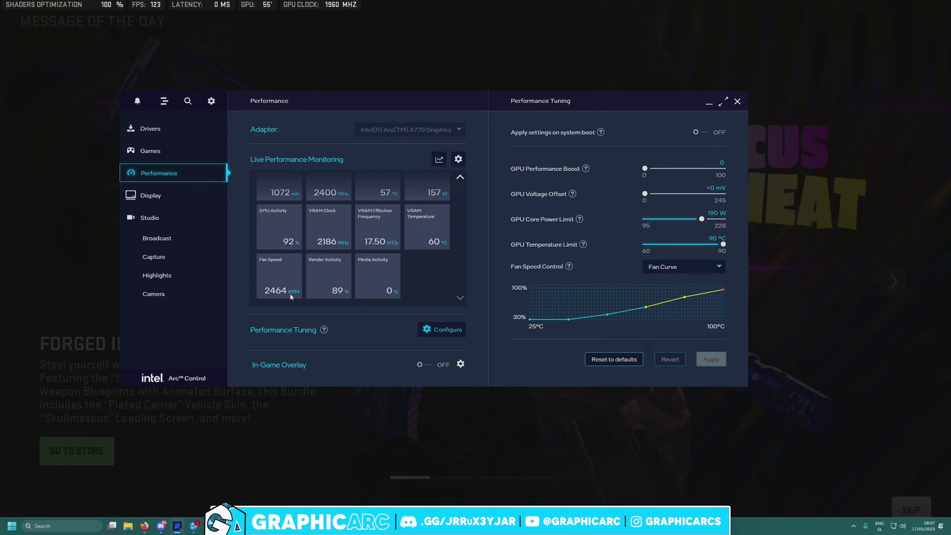
drag(569, 323, 567, 292)
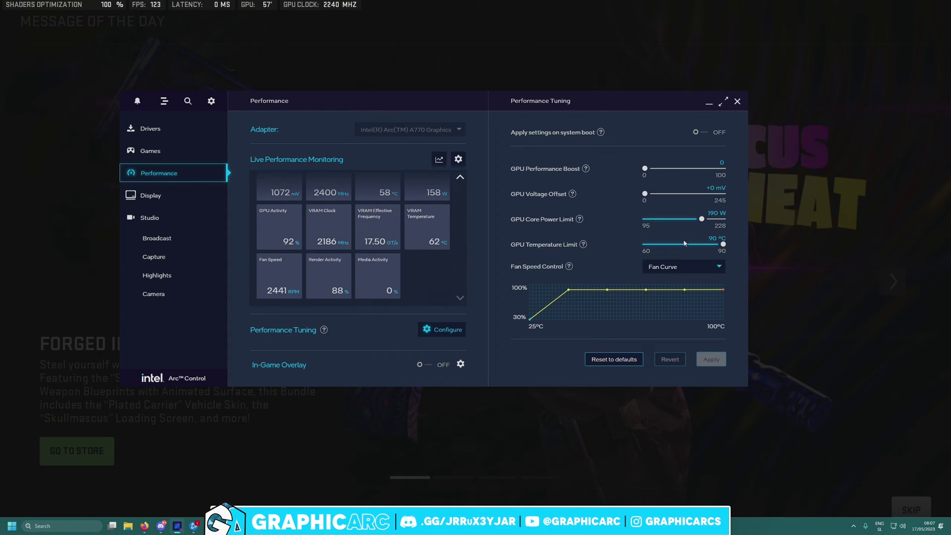
click(244, 413)
Dismiss the update notice and message of the day, open Quick Play, then bring up Windows.
click(329, 307)
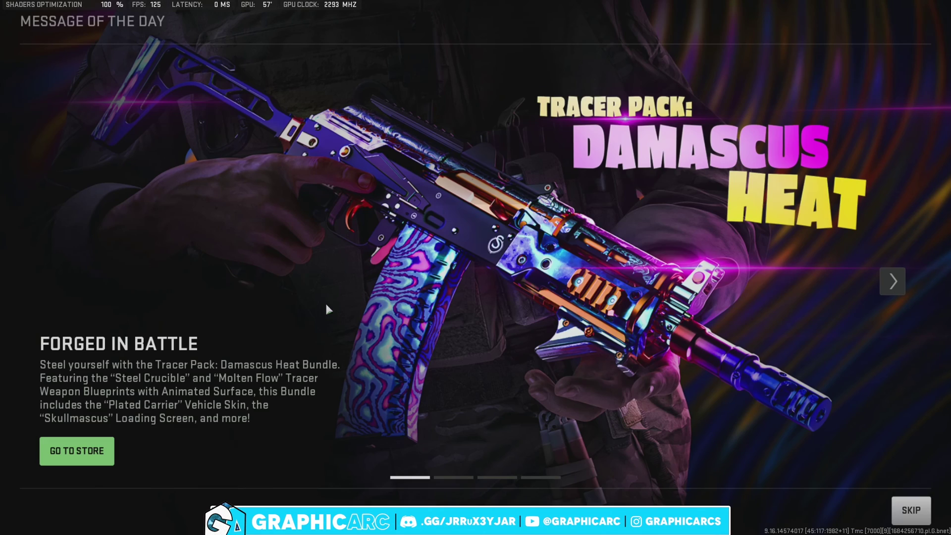
key(Escape)
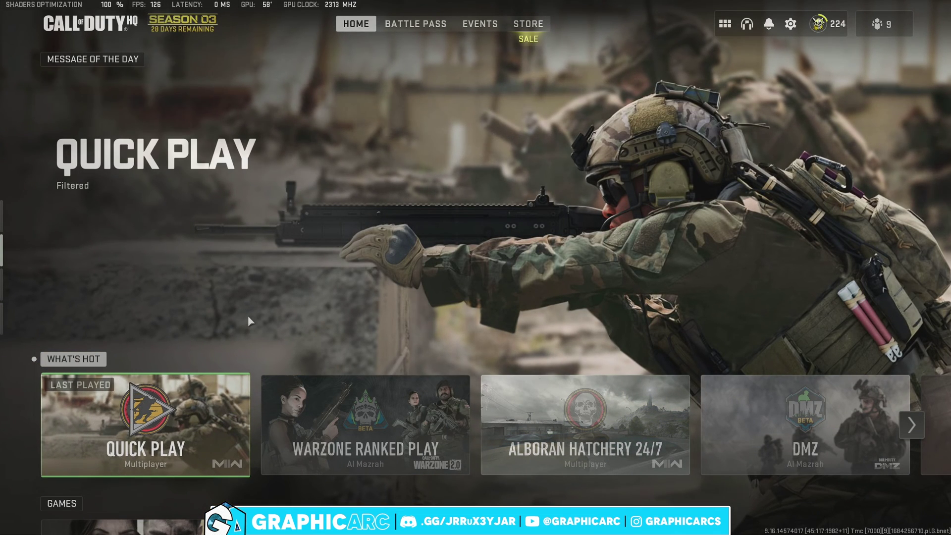
click(124, 386)
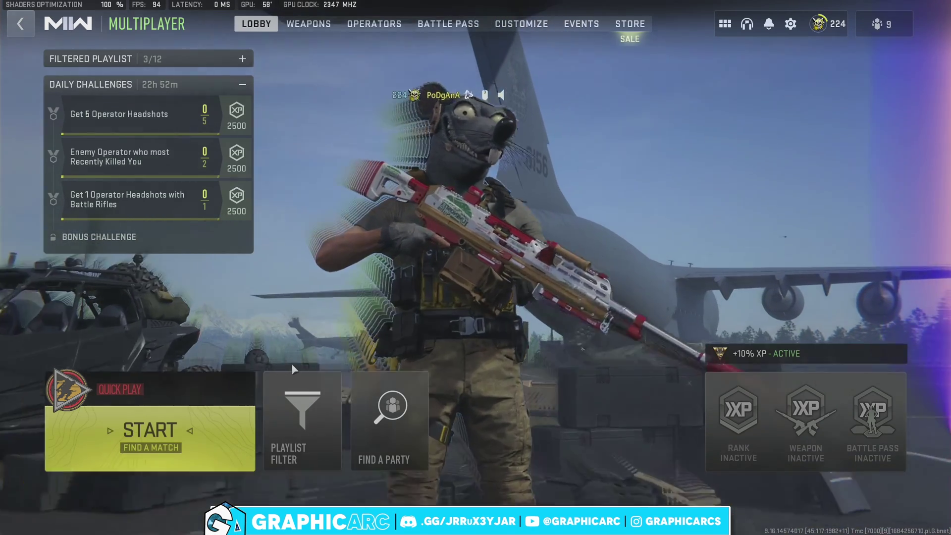
key(super)
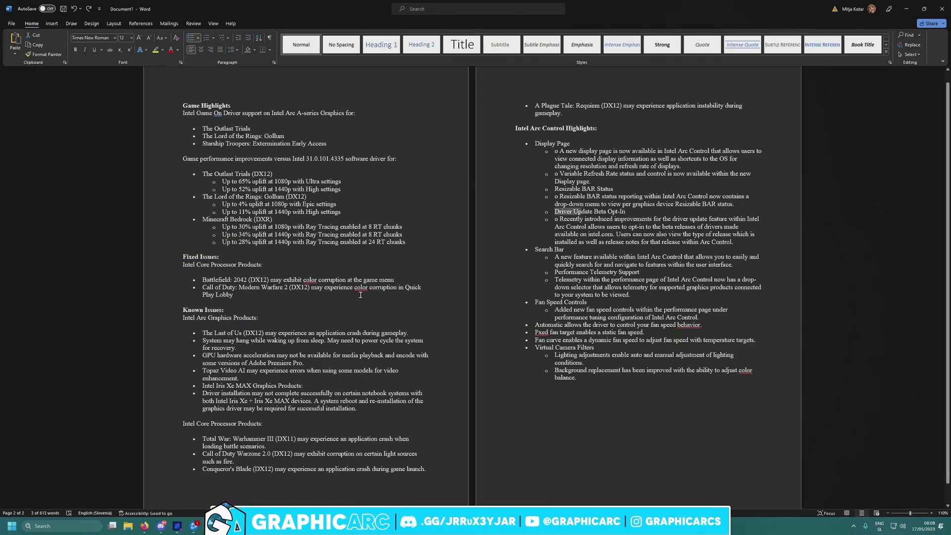
click(361, 295)
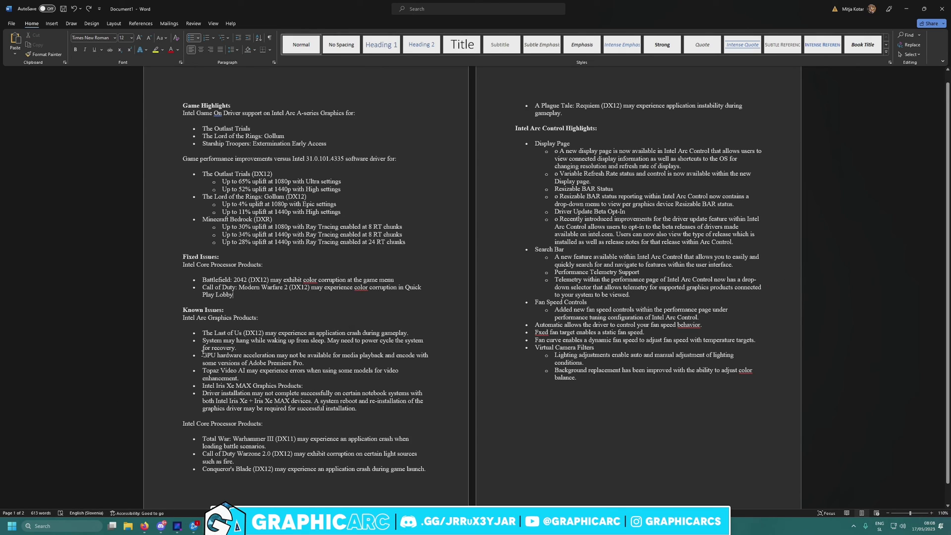
mouse_move(203, 355)
mouse_down()
mouse_move(307, 355)
mouse_move(203, 361)
mouse_up()
click(402, 359)
click(237, 359)
double_click(239, 357)
click(289, 364)
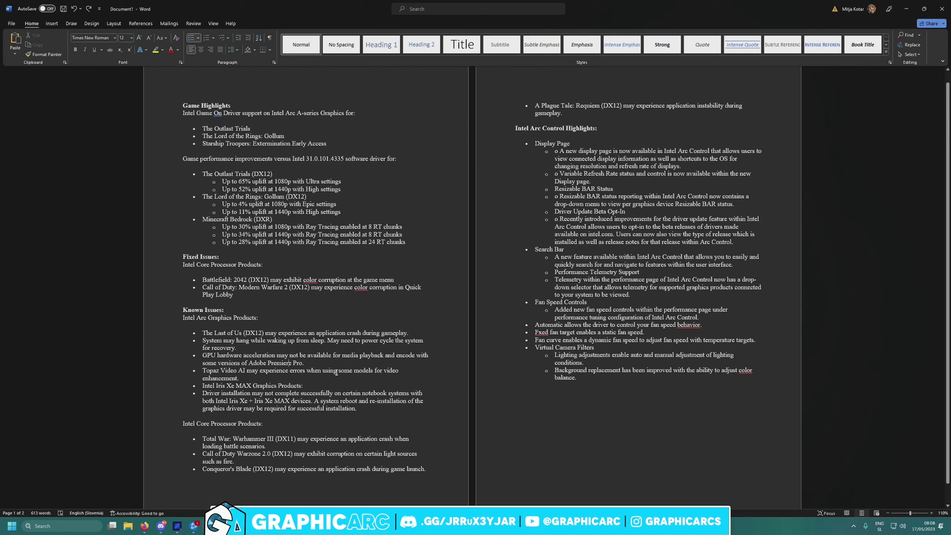